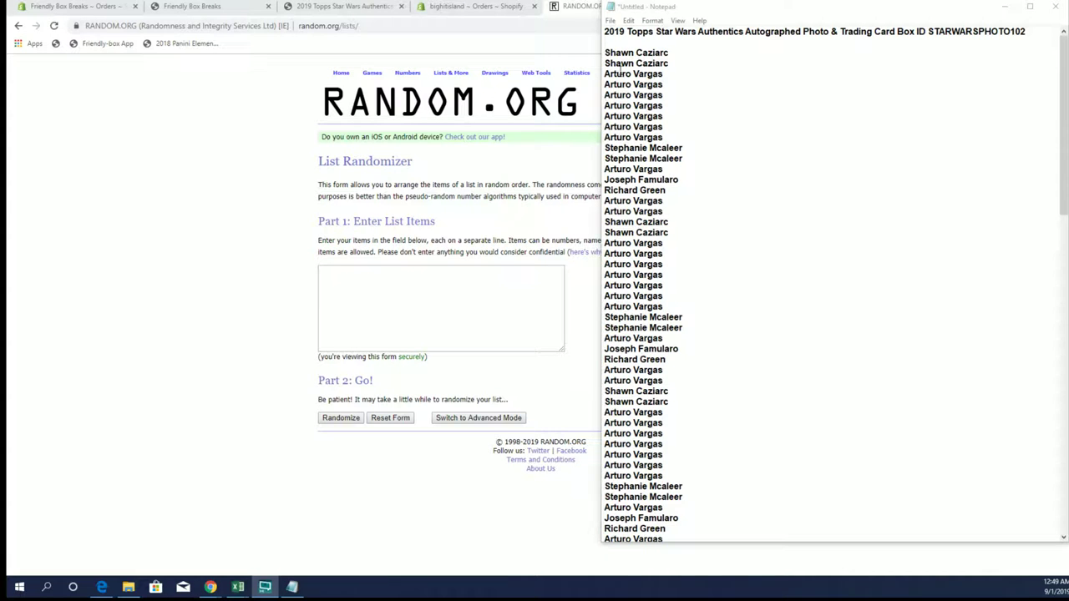
Copy the buyer names from the Notepad file into the RANDOM.ORG List Randomizer box.
{"action": "mouse_move", "coordinate": [604, 51]}
{"action": "left_mouse_down"}
{"action": "mouse_move", "coordinate": [733, 349]}
{"action": "mouse_move", "coordinate": [706, 548]}
{"action": "mouse_move", "coordinate": [702, 271]}
{"action": "left_mouse_up"}
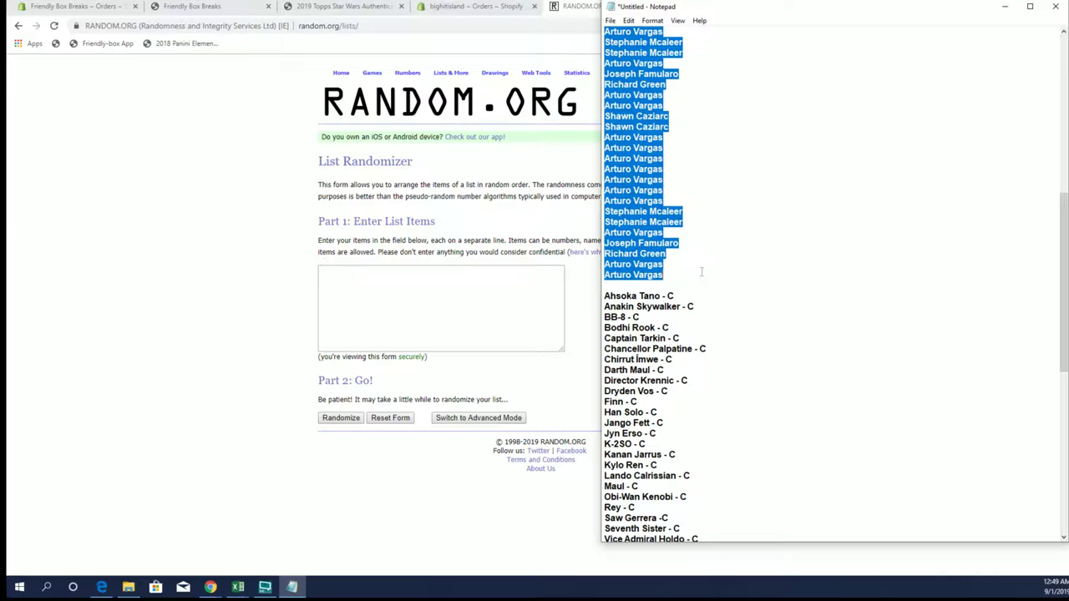
{"action": "right_click", "coordinate": [714, 214]}
{"action": "left_click", "coordinate": [735, 248]}
{"action": "left_click", "coordinate": [551, 288]}
{"action": "right_click", "coordinate": [464, 287]}
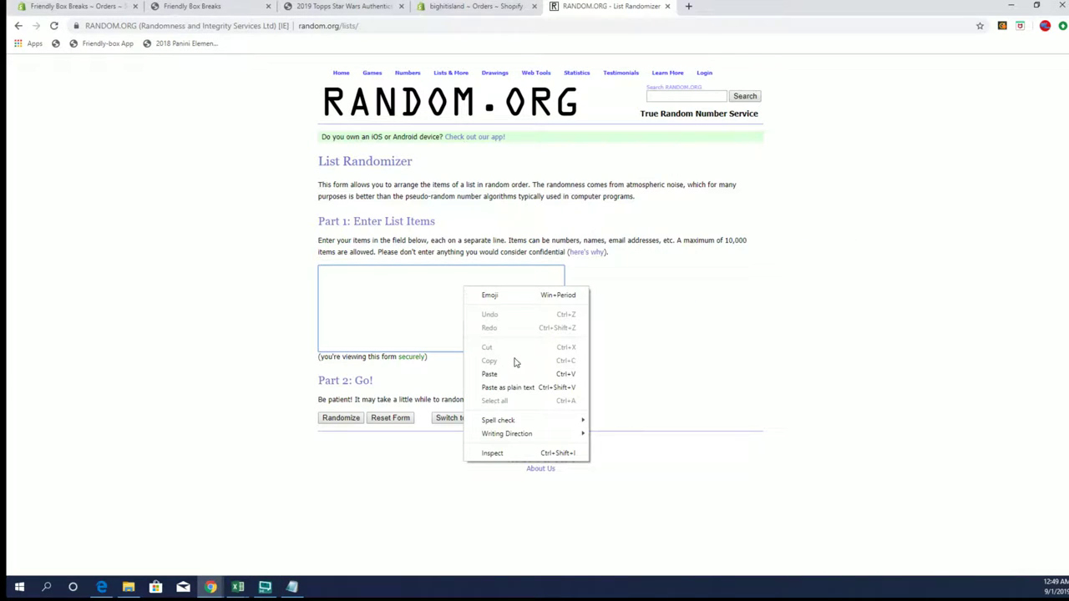
{"action": "left_click", "coordinate": [504, 375]}
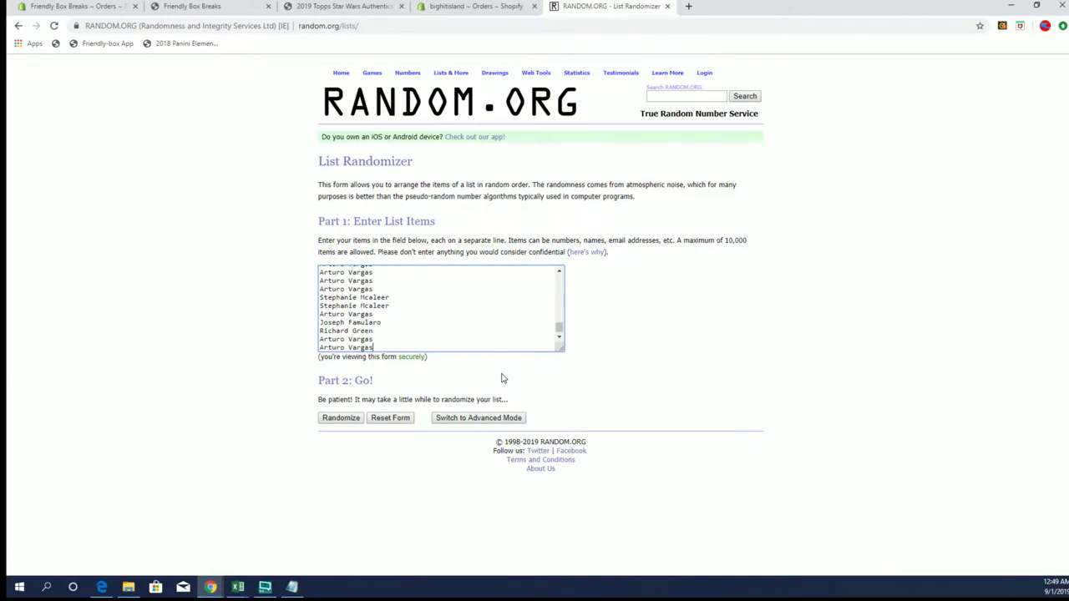
Randomize the buyer name list seven times in a row.
{"action": "left_click", "coordinate": [337, 425]}
{"action": "scroll", "coordinate": [299, 362], "scroll_direction": "down", "scroll_amount": 4}
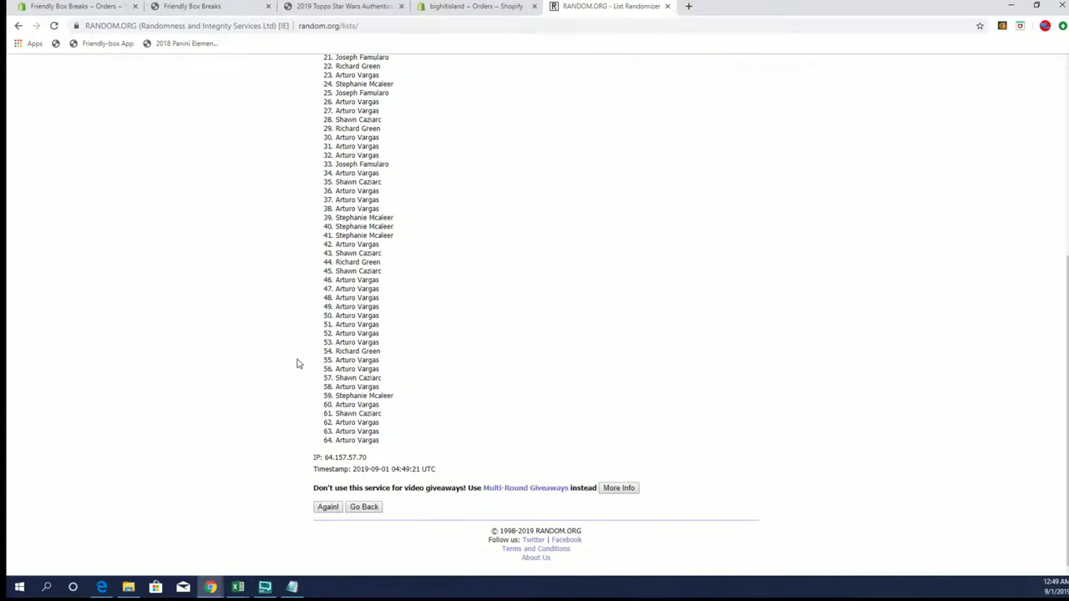
{"action": "left_click", "coordinate": [324, 506]}
{"action": "scroll", "coordinate": [310, 446], "scroll_direction": "down", "scroll_amount": 10}
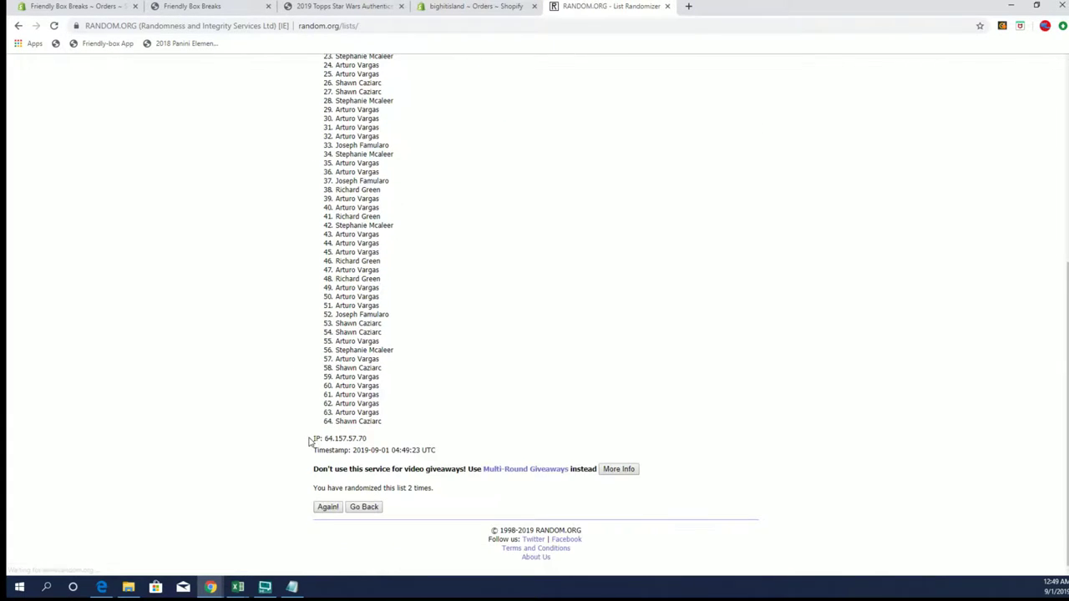
{"action": "left_click", "coordinate": [326, 508]}
{"action": "scroll", "coordinate": [310, 458], "scroll_direction": "down", "scroll_amount": 10}
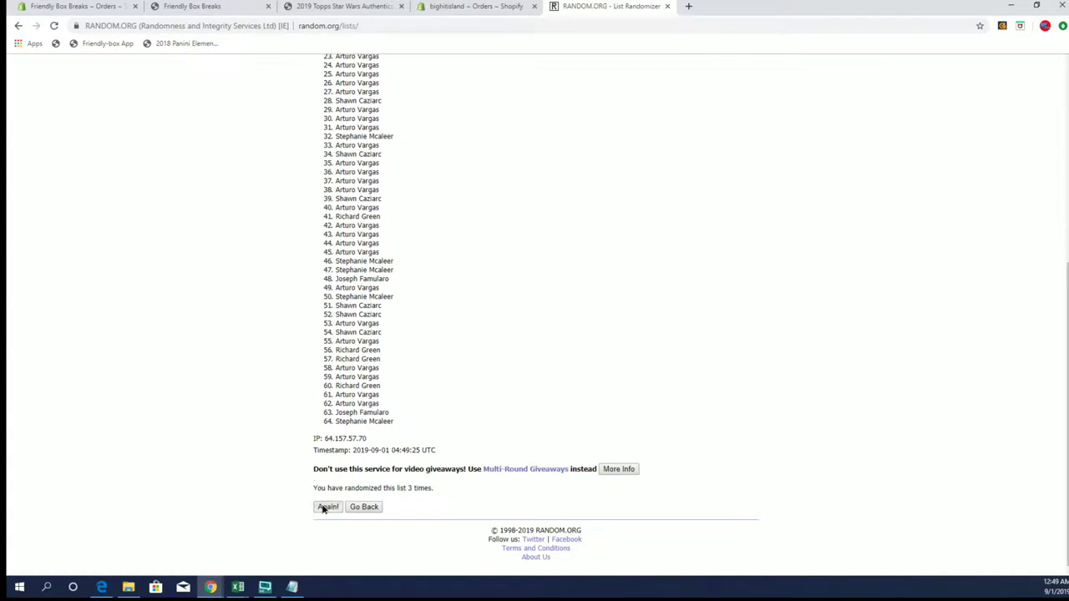
{"action": "left_click", "coordinate": [324, 508]}
{"action": "scroll", "coordinate": [323, 501], "scroll_direction": "down", "scroll_amount": 2}
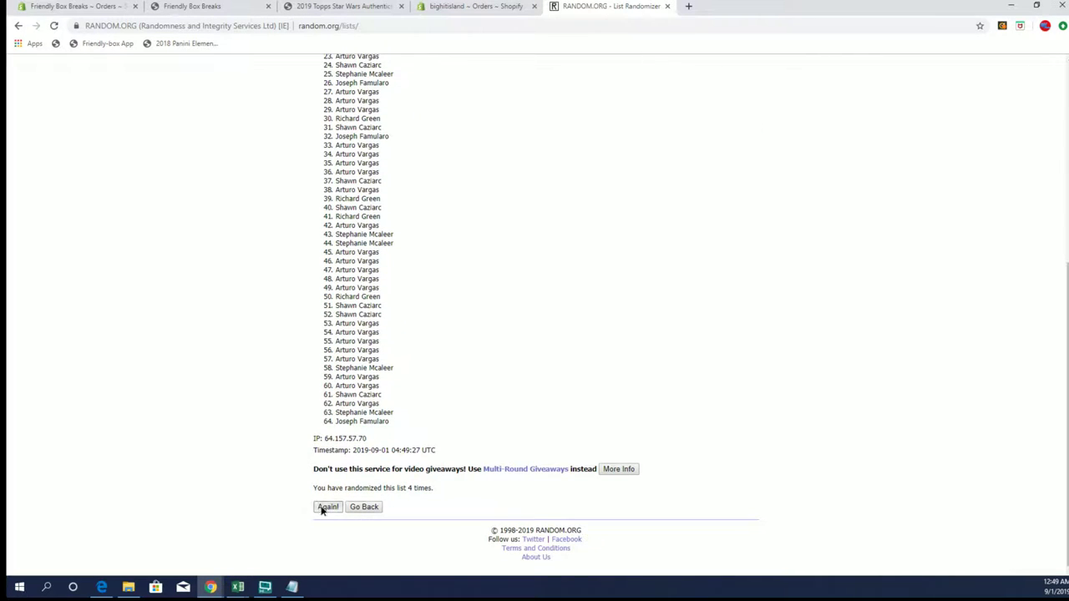
{"action": "left_click", "coordinate": [324, 508]}
{"action": "left_click", "coordinate": [327, 510]}
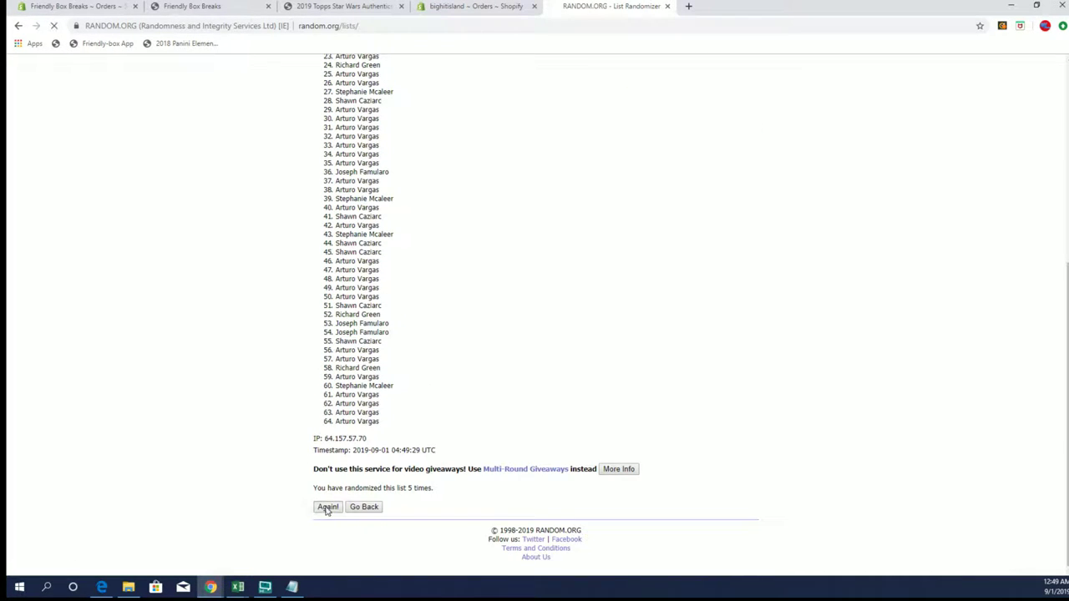
{"action": "left_click", "coordinate": [327, 511]}
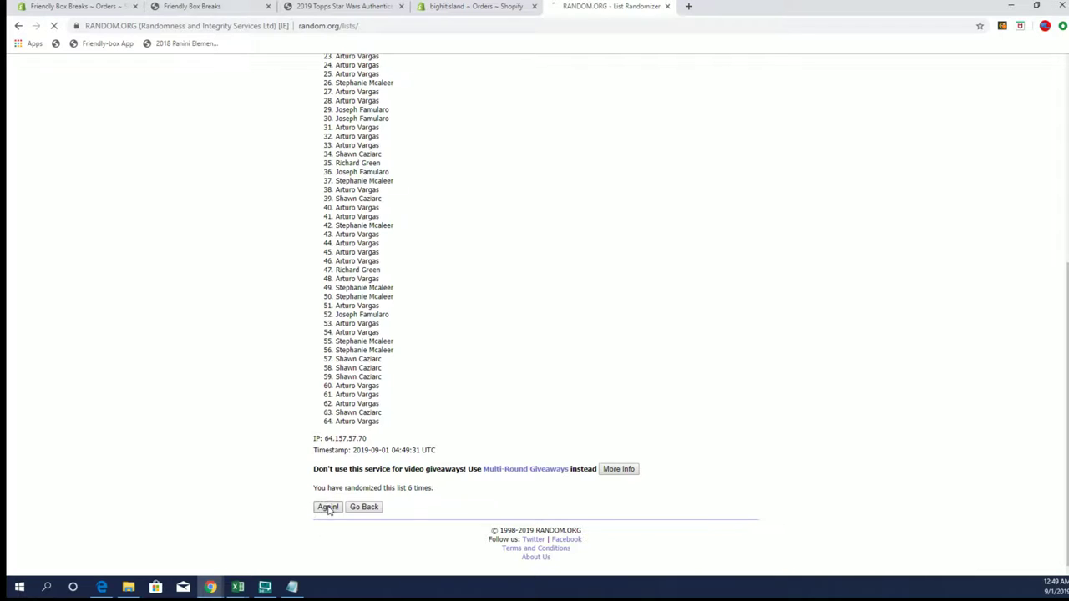
Select the full shuffled 64-name result list for copying.
{"action": "mouse_move", "coordinate": [334, 202]}
{"action": "left_mouse_down"}
{"action": "mouse_move", "coordinate": [415, 305]}
{"action": "mouse_move", "coordinate": [406, 428]}
{"action": "left_mouse_up"}
{"action": "scroll", "coordinate": [406, 301], "scroll_direction": "down", "scroll_amount": 4}
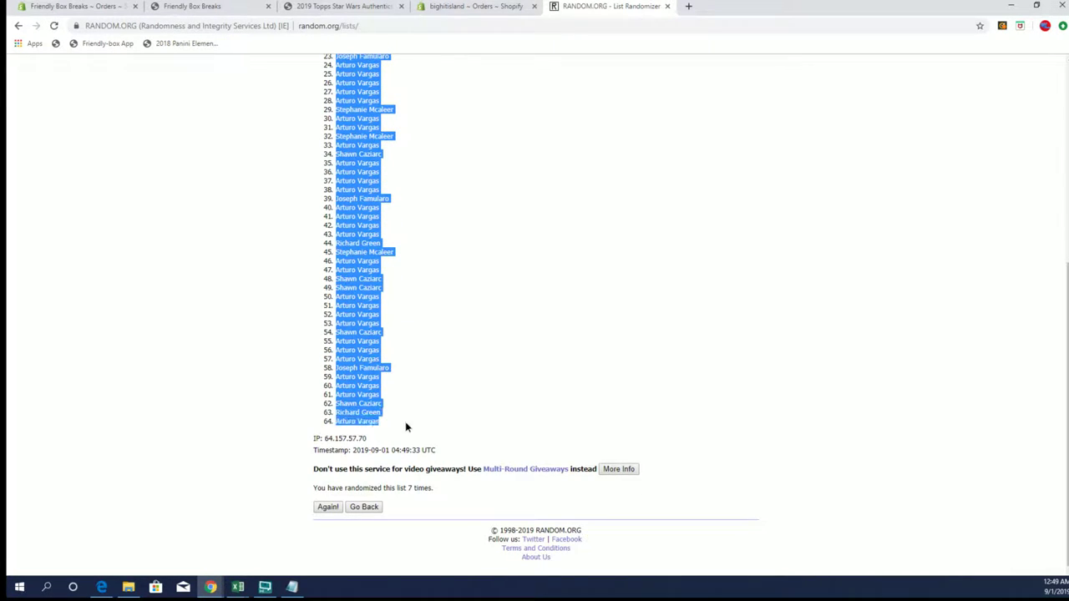
{"action": "right_click", "coordinate": [386, 331]}
Paste the shuffled 64 buyer names into column A from A1 and narrow column A to fit.
{"action": "left_click", "coordinate": [399, 339]}
{"action": "key", "text": "alt+Tab"}
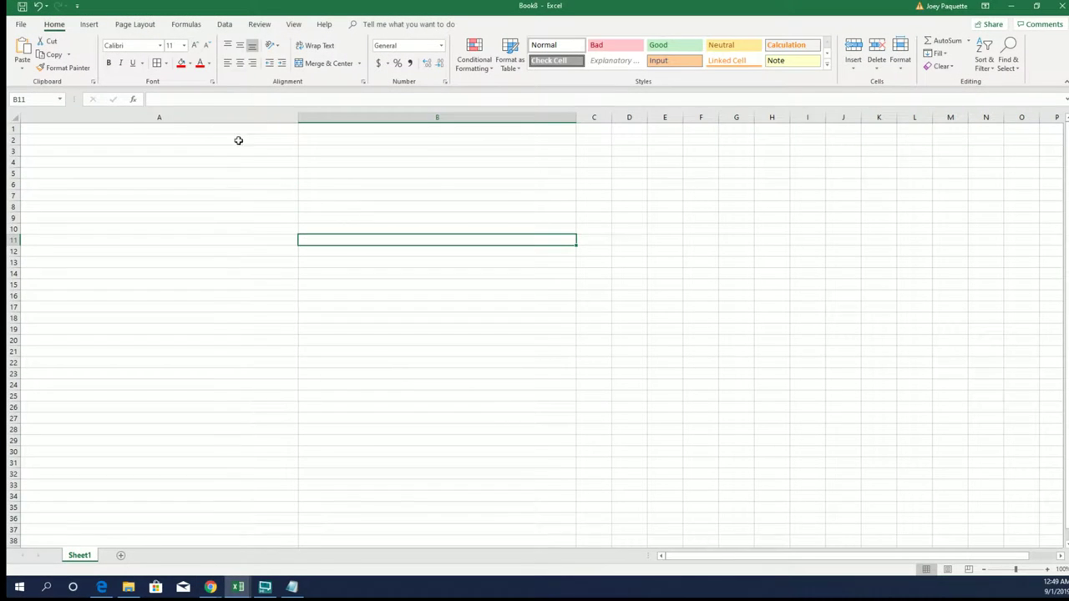
{"action": "left_click", "coordinate": [198, 129]}
{"action": "key", "text": "ctrl+v"}
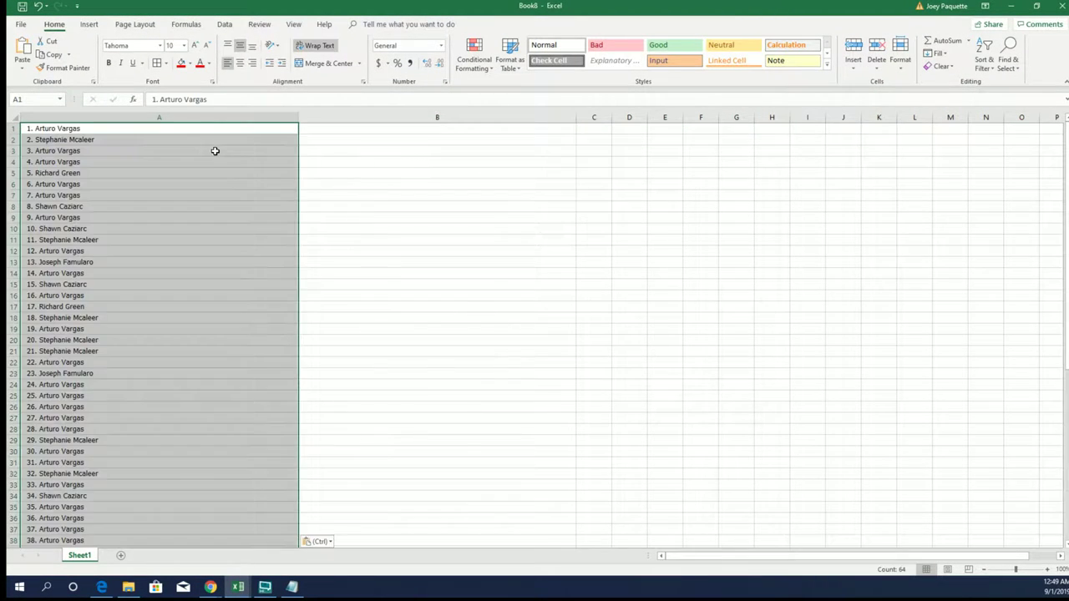
{"action": "left_click", "coordinate": [214, 150]}
{"action": "left_click_drag", "start_coordinate": [299, 117], "coordinate": [126, 118]}
{"action": "left_click_drag", "start_coordinate": [194, 139], "coordinate": [201, 131]}
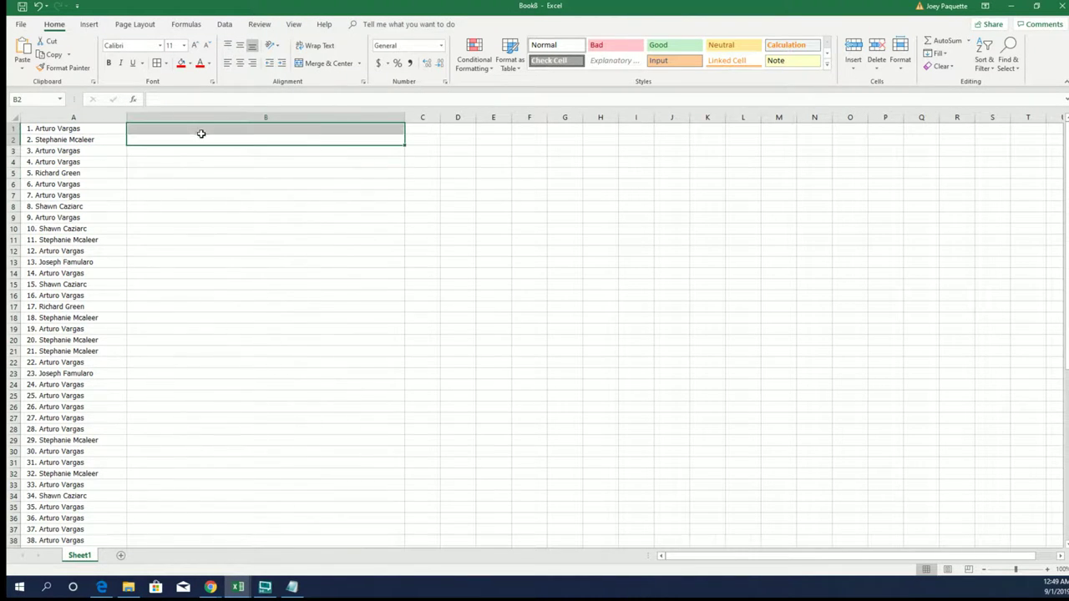
Copy the Star Wars character list from the text file into a fresh List Randomizer form.
{"action": "left_click", "coordinate": [1012, 7]}
{"action": "scroll", "coordinate": [509, 284], "scroll_direction": "up", "scroll_amount": 5}
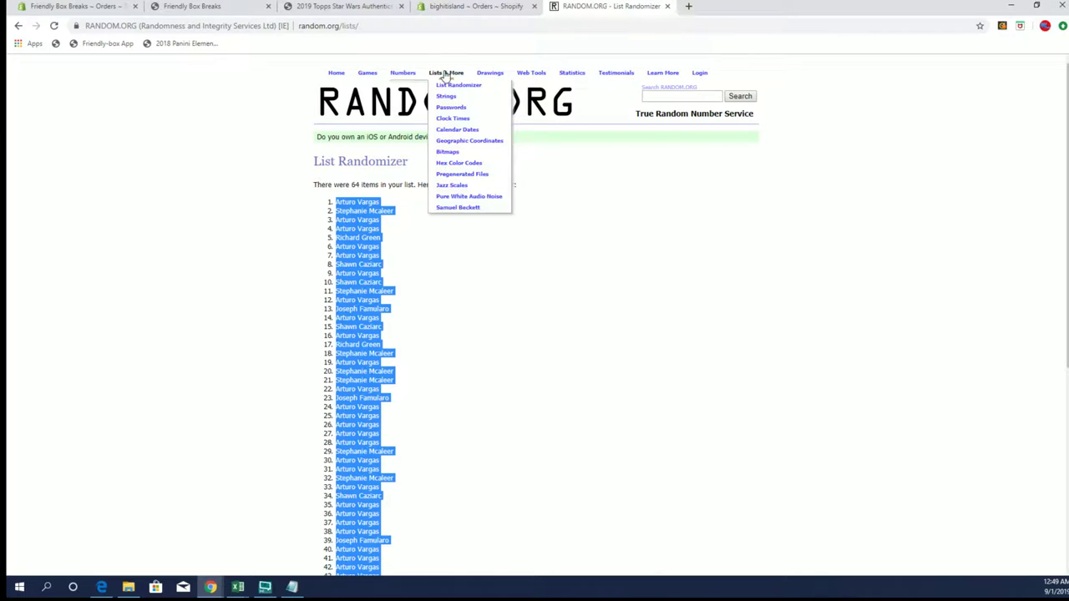
{"action": "left_click", "coordinate": [449, 83]}
{"action": "left_click", "coordinate": [291, 587]}
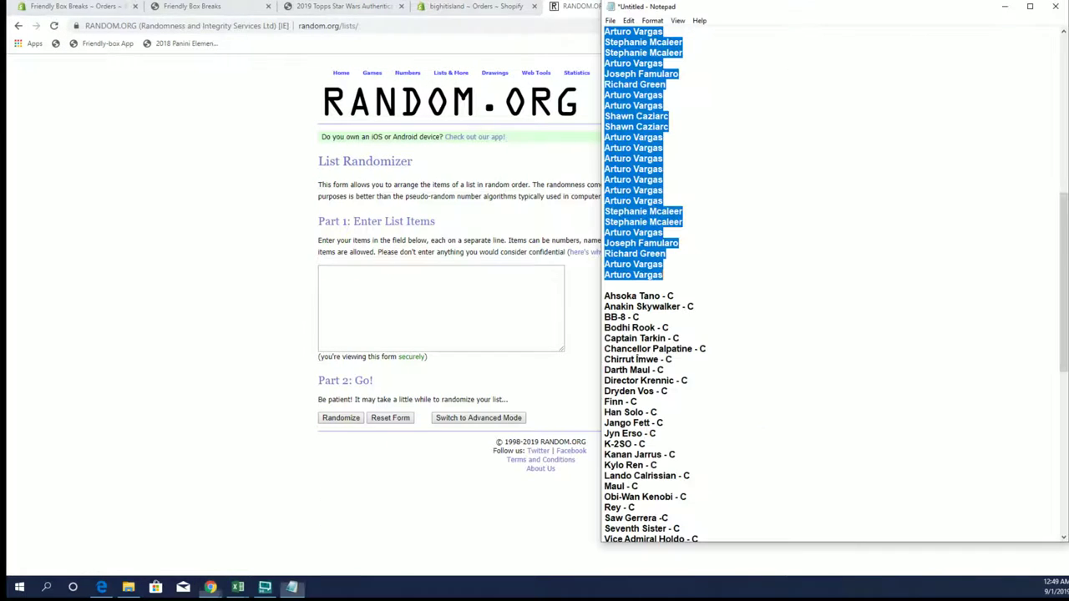
{"action": "scroll", "coordinate": [898, 262], "scroll_direction": "down", "scroll_amount": 4}
{"action": "mouse_move", "coordinate": [605, 168]}
{"action": "left_mouse_down"}
{"action": "mouse_move", "coordinate": [800, 498]}
{"action": "mouse_move", "coordinate": [793, 538]}
{"action": "mouse_move", "coordinate": [831, 514]}
{"action": "left_mouse_up"}
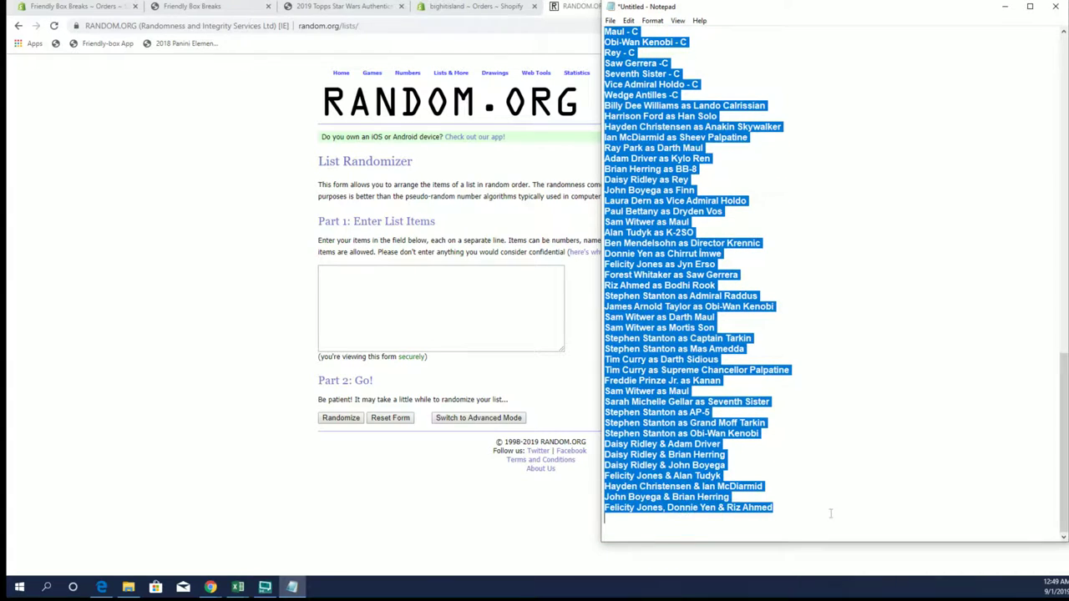
{"action": "right_click", "coordinate": [776, 295]}
{"action": "left_click", "coordinate": [806, 332]}
{"action": "left_click", "coordinate": [471, 278]}
{"action": "right_click", "coordinate": [471, 277]}
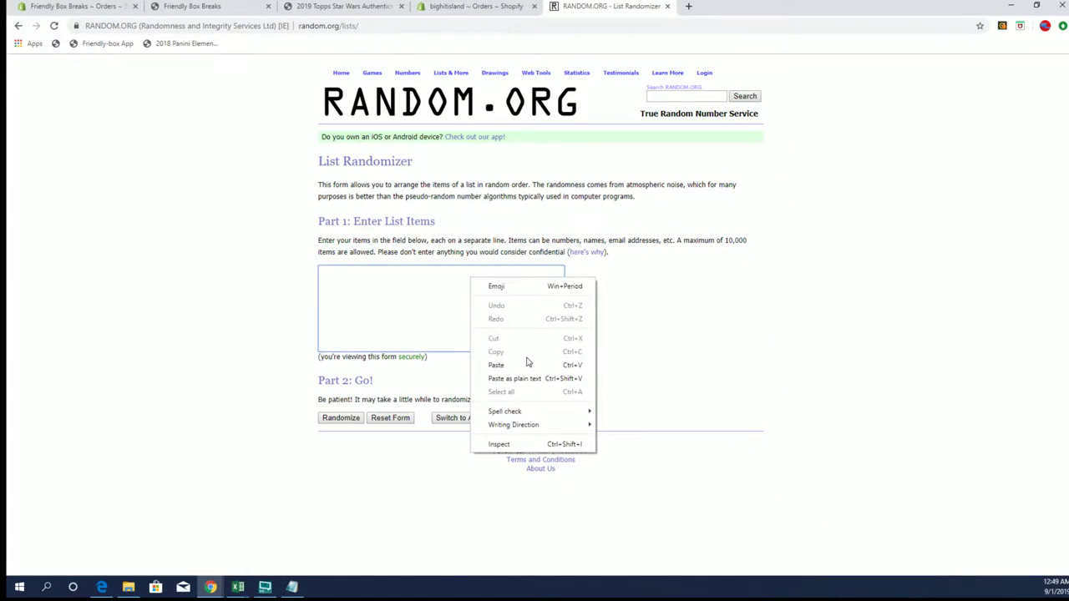
{"action": "left_click", "coordinate": [527, 362]}
Randomize the character list seven times in a row.
{"action": "left_click", "coordinate": [342, 418]}
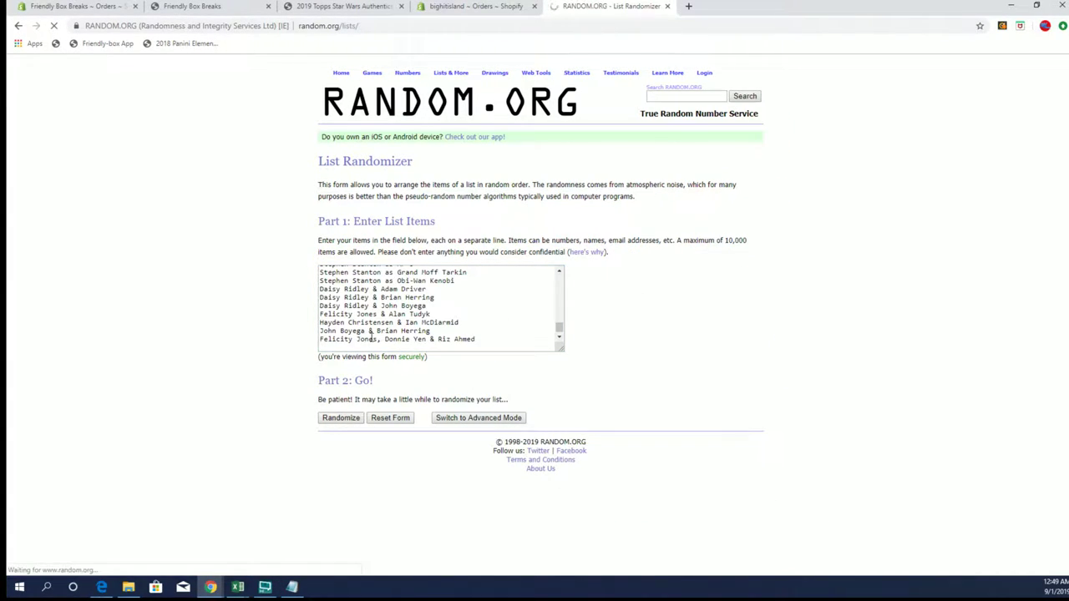
{"action": "scroll", "coordinate": [334, 468], "scroll_direction": "down", "scroll_amount": 4}
{"action": "left_click", "coordinate": [330, 505]}
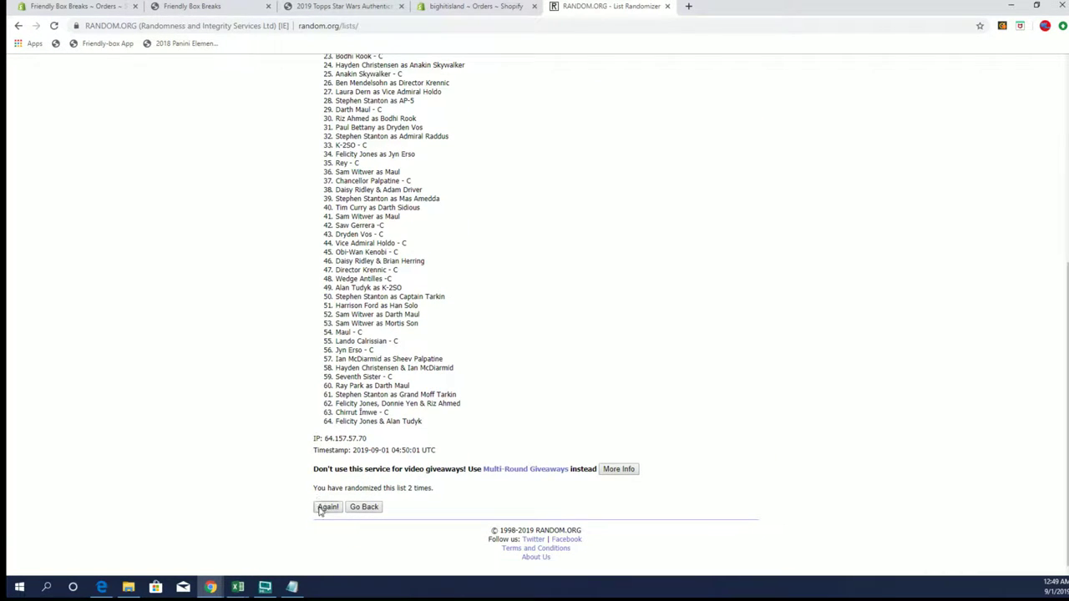
{"action": "left_click", "coordinate": [326, 507]}
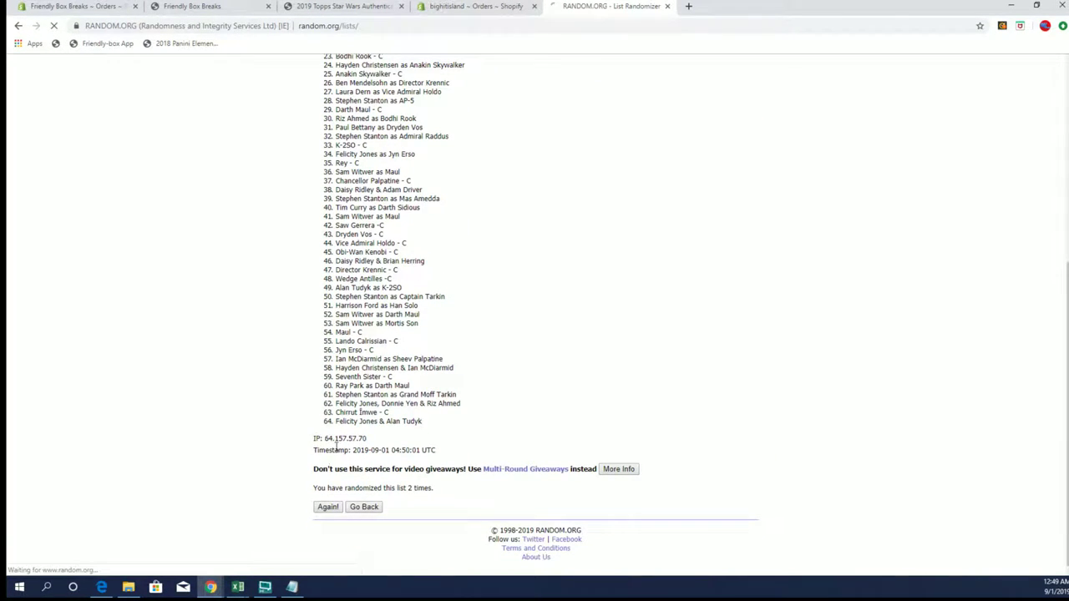
{"action": "left_click", "coordinate": [327, 507]}
{"action": "left_click", "coordinate": [318, 507]}
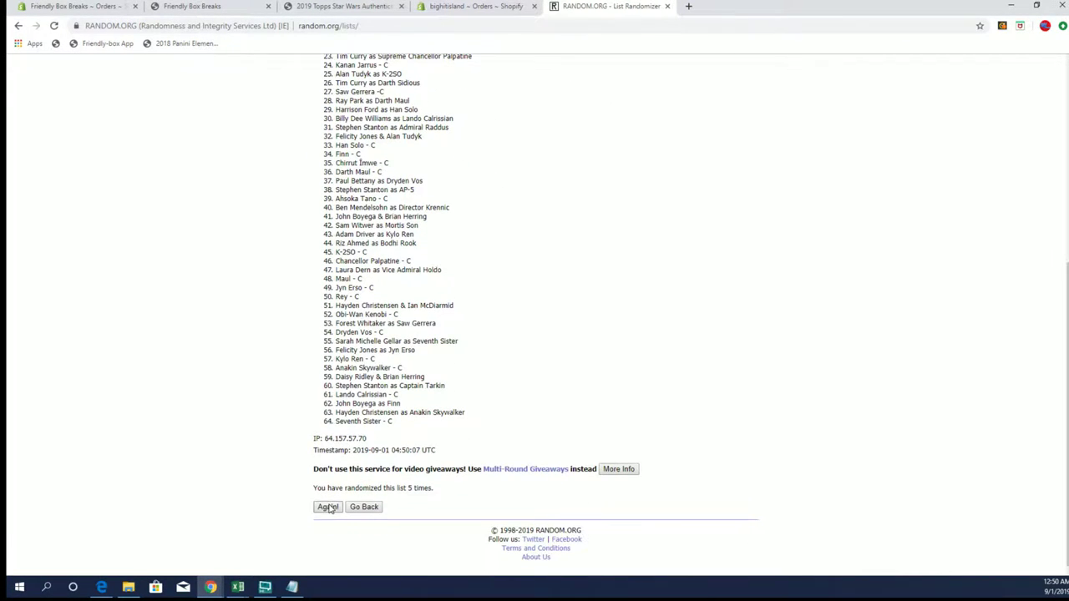
{"action": "left_click", "coordinate": [327, 507]}
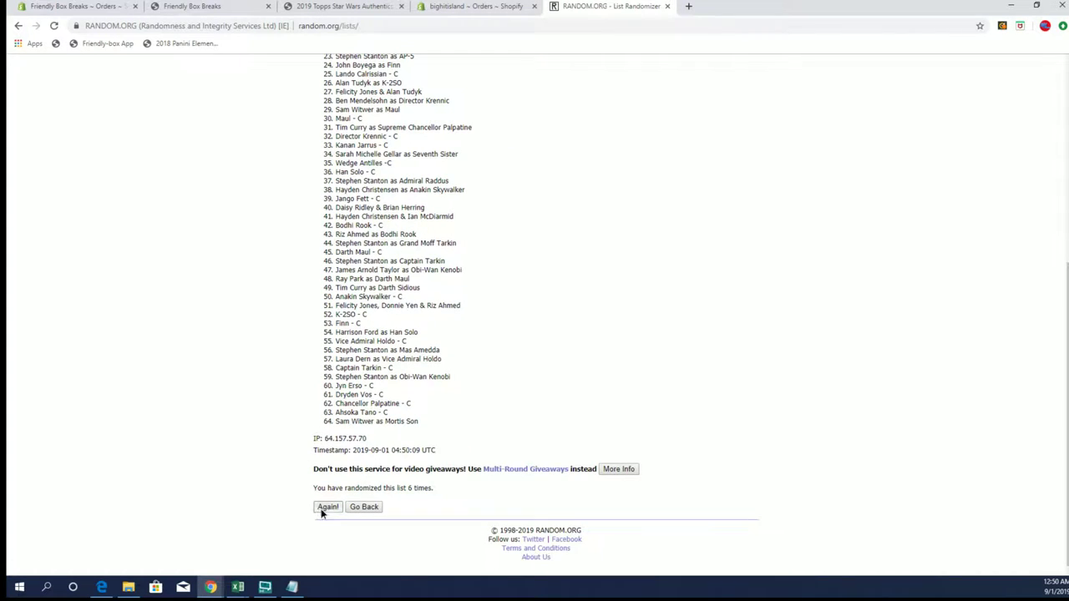
{"action": "left_click", "coordinate": [326, 509]}
Copy the final 64-item shuffled character order.
{"action": "mouse_move", "coordinate": [334, 202]}
{"action": "left_mouse_down"}
{"action": "mouse_move", "coordinate": [417, 315]}
{"action": "mouse_move", "coordinate": [447, 426]}
{"action": "left_mouse_up"}
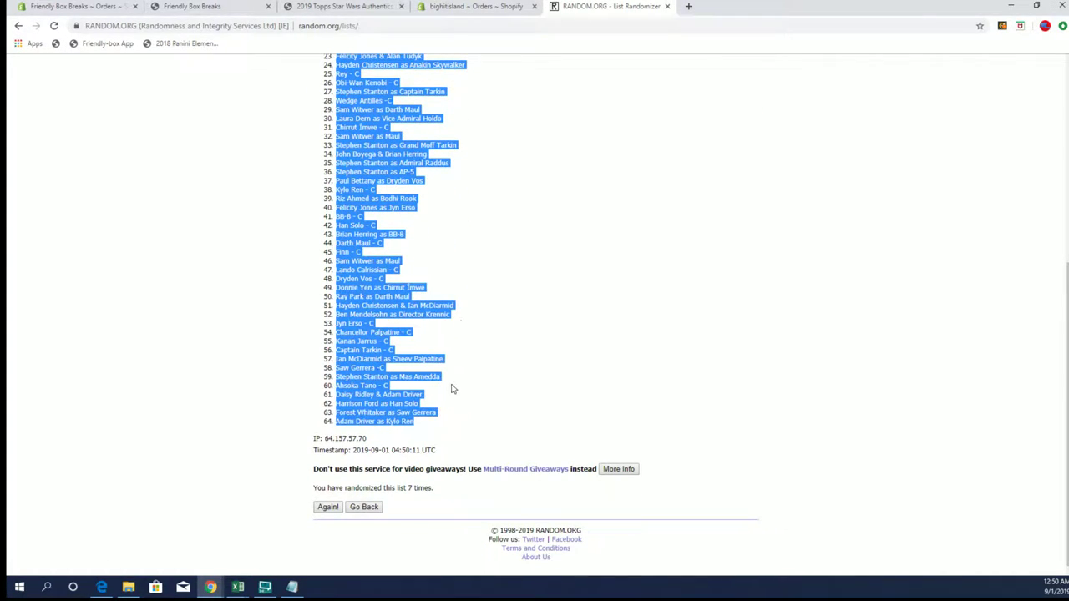
{"action": "right_click", "coordinate": [466, 296]}
{"action": "left_click", "coordinate": [493, 298]}
{"action": "key", "text": "alt+Tab"}
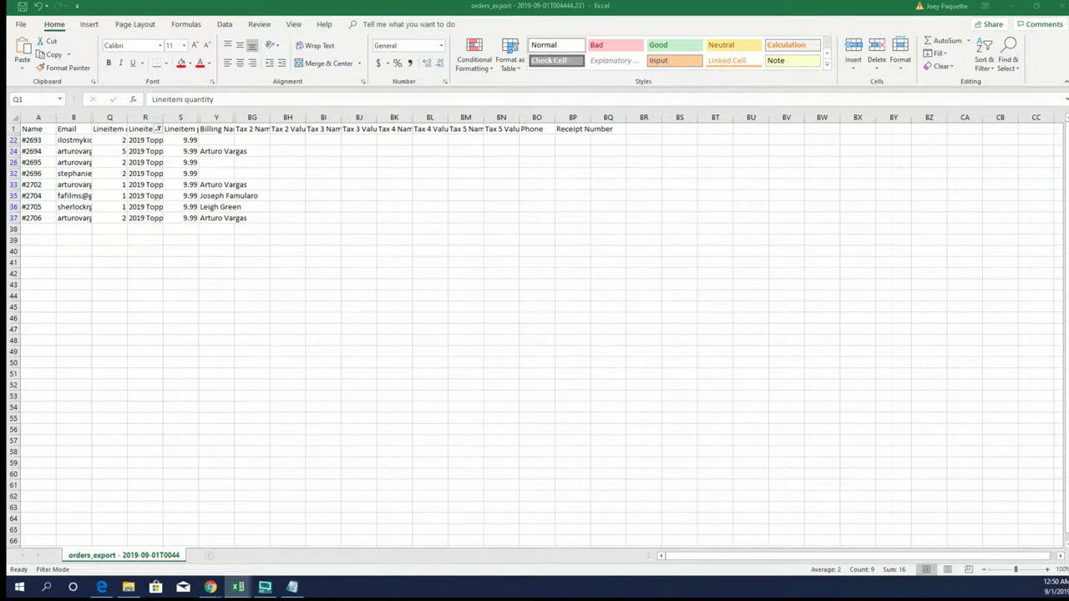
Paste the shuffled character list into column B of Book8, starting at B1.
{"action": "key", "text": "alt+Tab"}
{"action": "left_click", "coordinate": [353, 287]}
{"action": "left_click", "coordinate": [163, 128]}
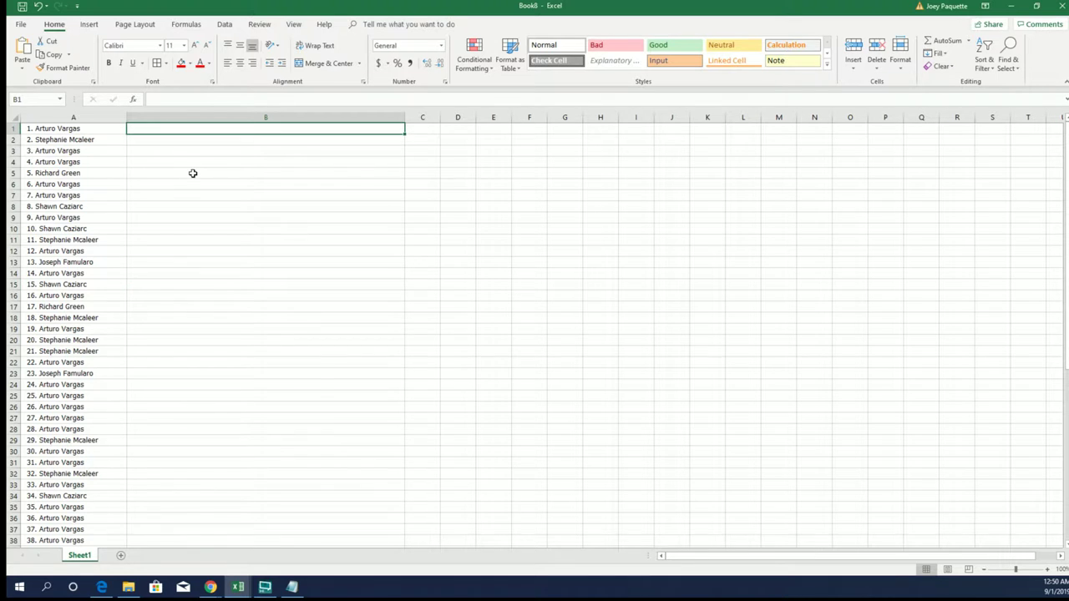
{"action": "key", "text": "ctrl+v"}
{"action": "left_click", "coordinate": [193, 173]}
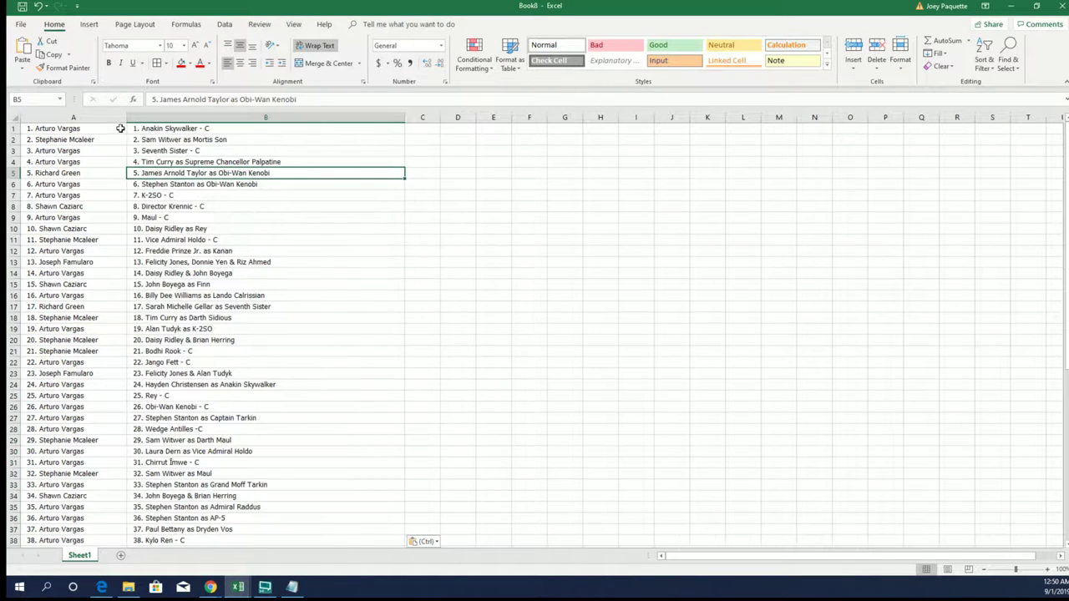
Apply All Borders to the A1:B64 block.
{"action": "left_click", "coordinate": [120, 129]}
{"action": "key", "text": "ctrl+a"}
{"action": "left_click", "coordinate": [166, 64]}
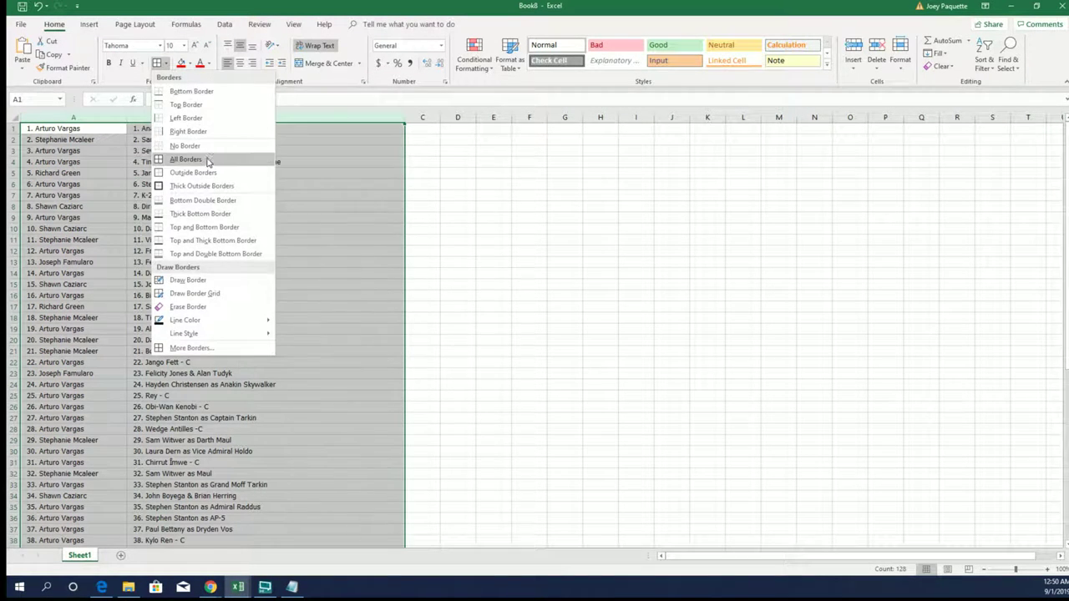
{"action": "left_click", "coordinate": [209, 159]}
{"action": "left_click", "coordinate": [115, 131]}
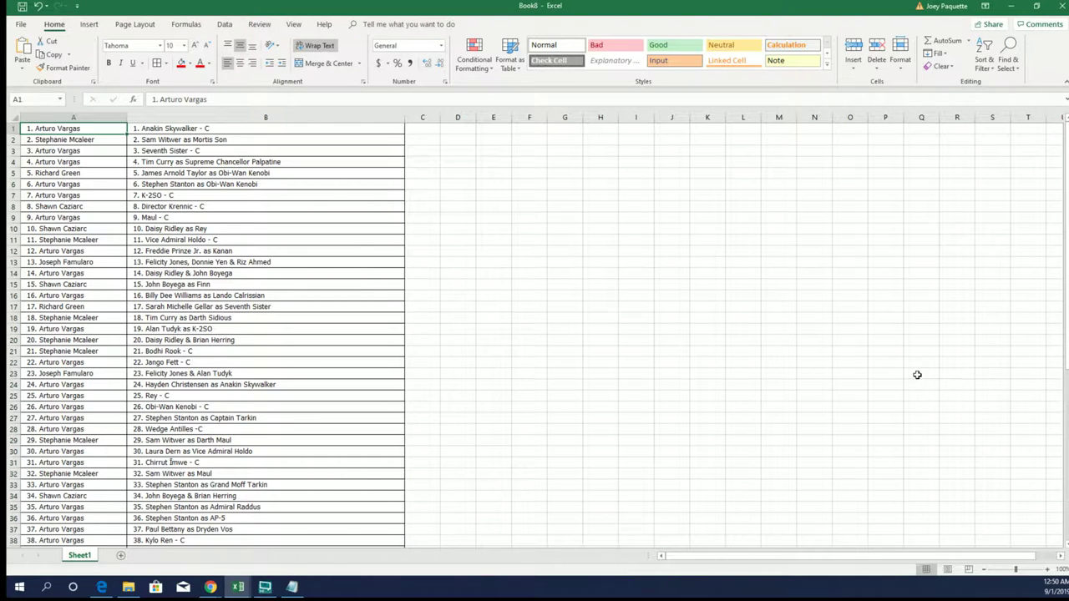
Zoom the sheet to about 262% and scroll through the paired buyer and character names.
{"action": "left_click_drag", "start_coordinate": [1016, 569], "coordinate": [1045, 564]}
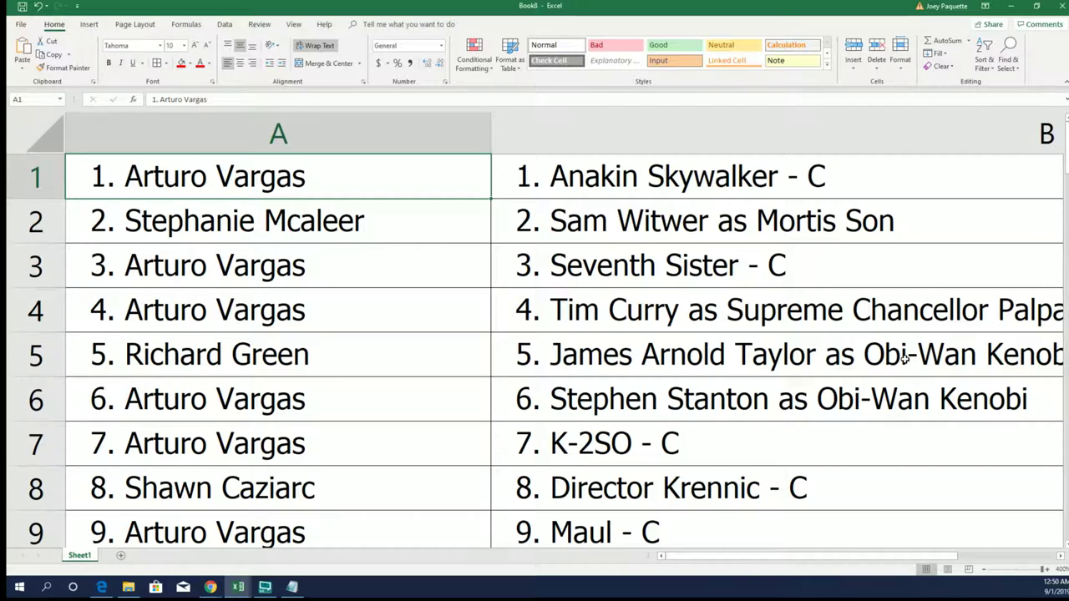
{"action": "left_click", "coordinate": [1033, 569]}
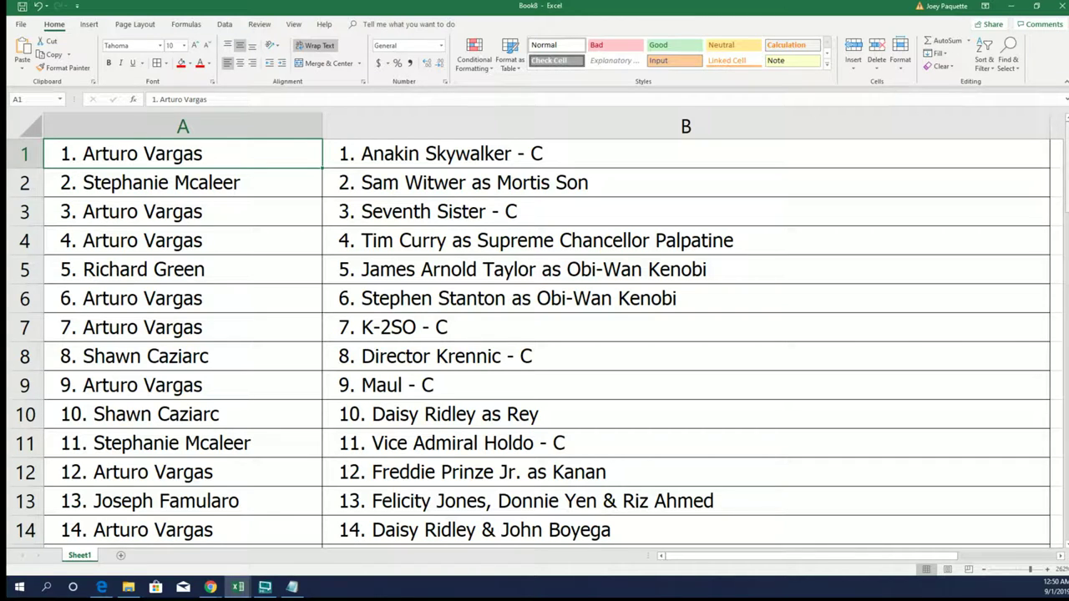
{"action": "left_click_drag", "start_coordinate": [1066, 148], "coordinate": [1065, 208]}
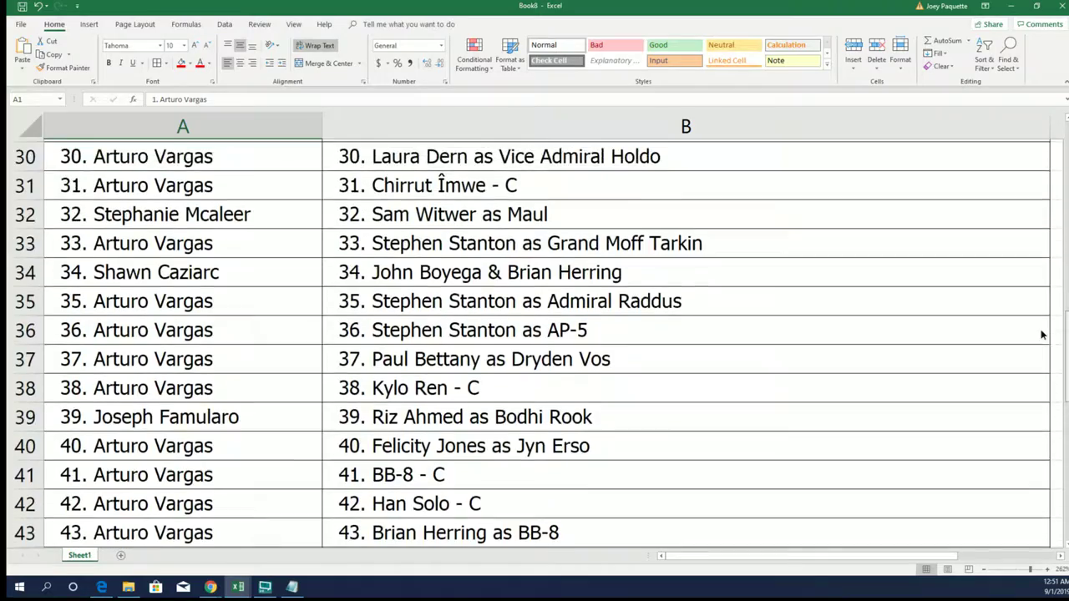
{"action": "scroll", "coordinate": [1041, 334], "scroll_direction": "up", "scroll_amount": 5}
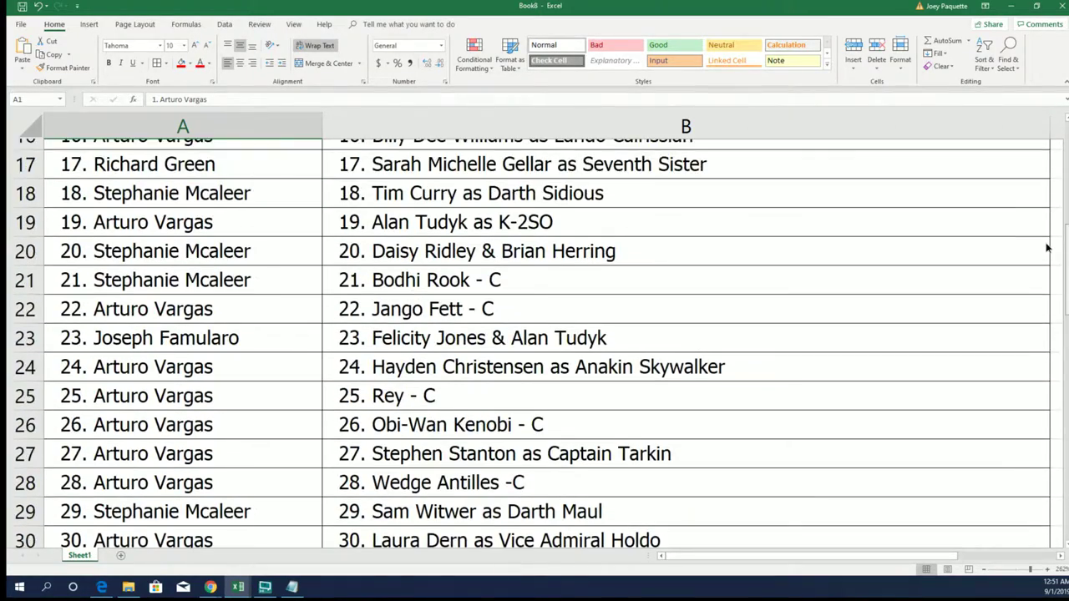
{"action": "scroll", "coordinate": [1047, 248], "scroll_direction": "up", "scroll_amount": 5}
{"action": "type", "text": "kylo"}
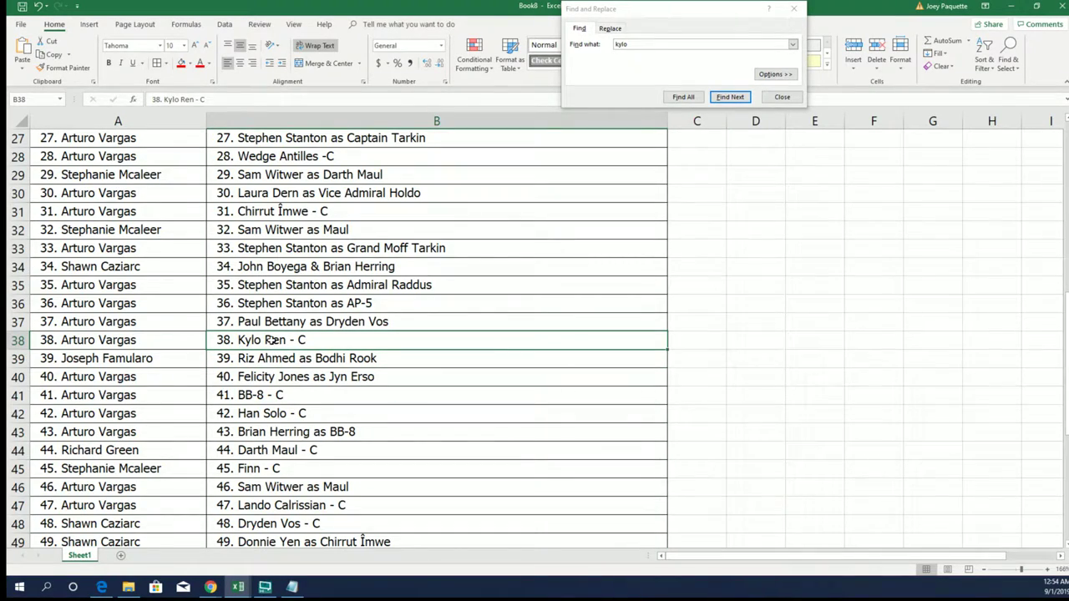
{"action": "left_click", "coordinate": [730, 97]}
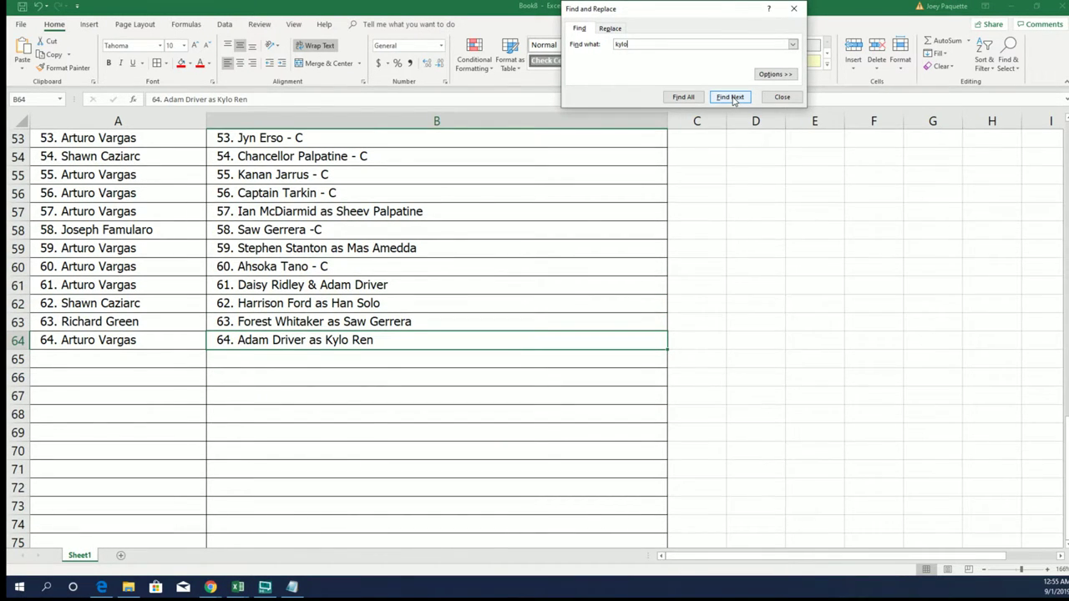
{"action": "left_click", "coordinate": [730, 97]}
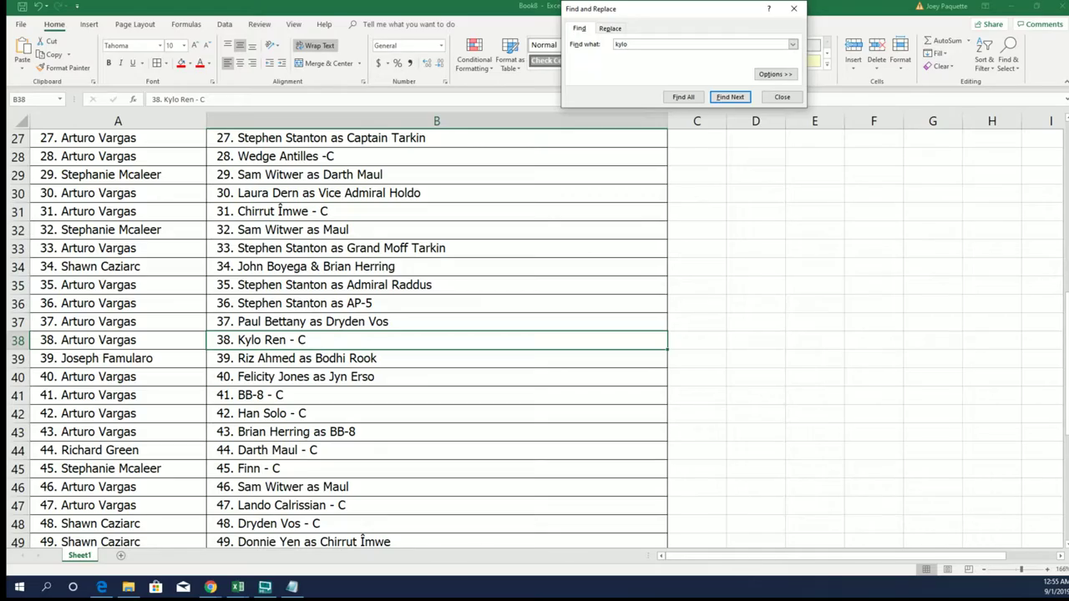